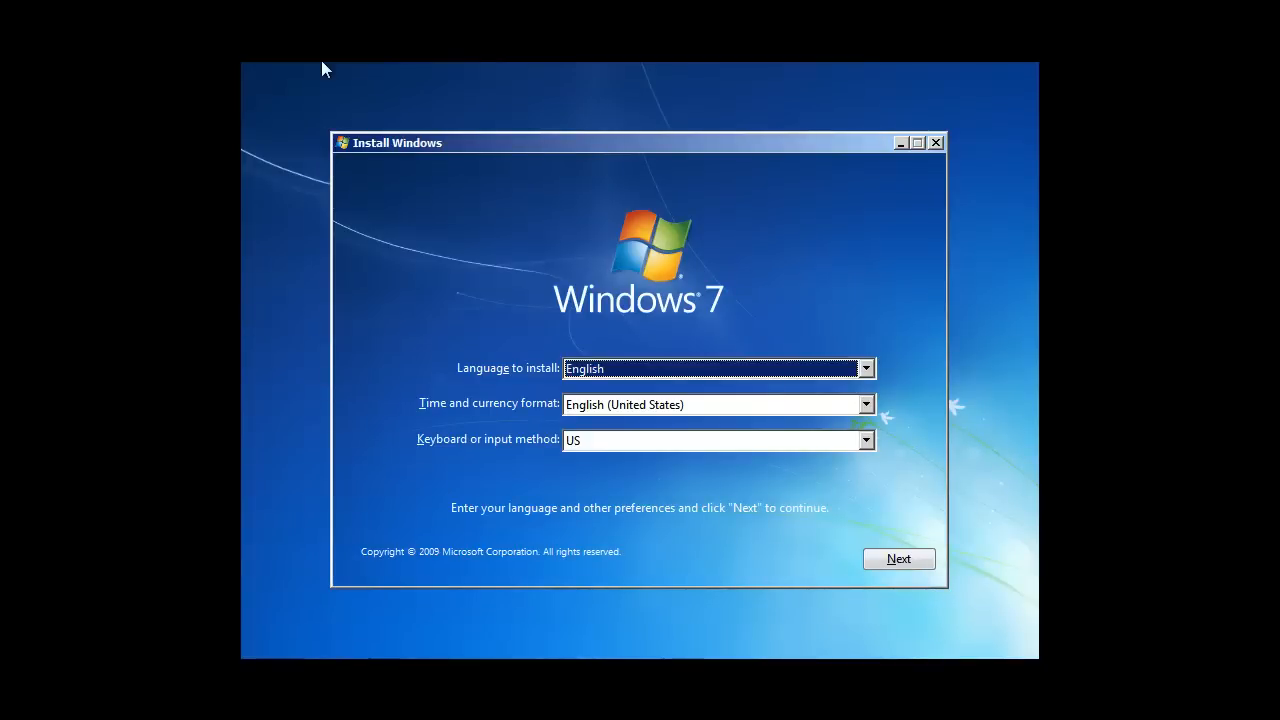
# - Keep English as the installation language, set the time and currency format to Lithuanian (Lithuania), and continue
pyautogui.click(786, 402)
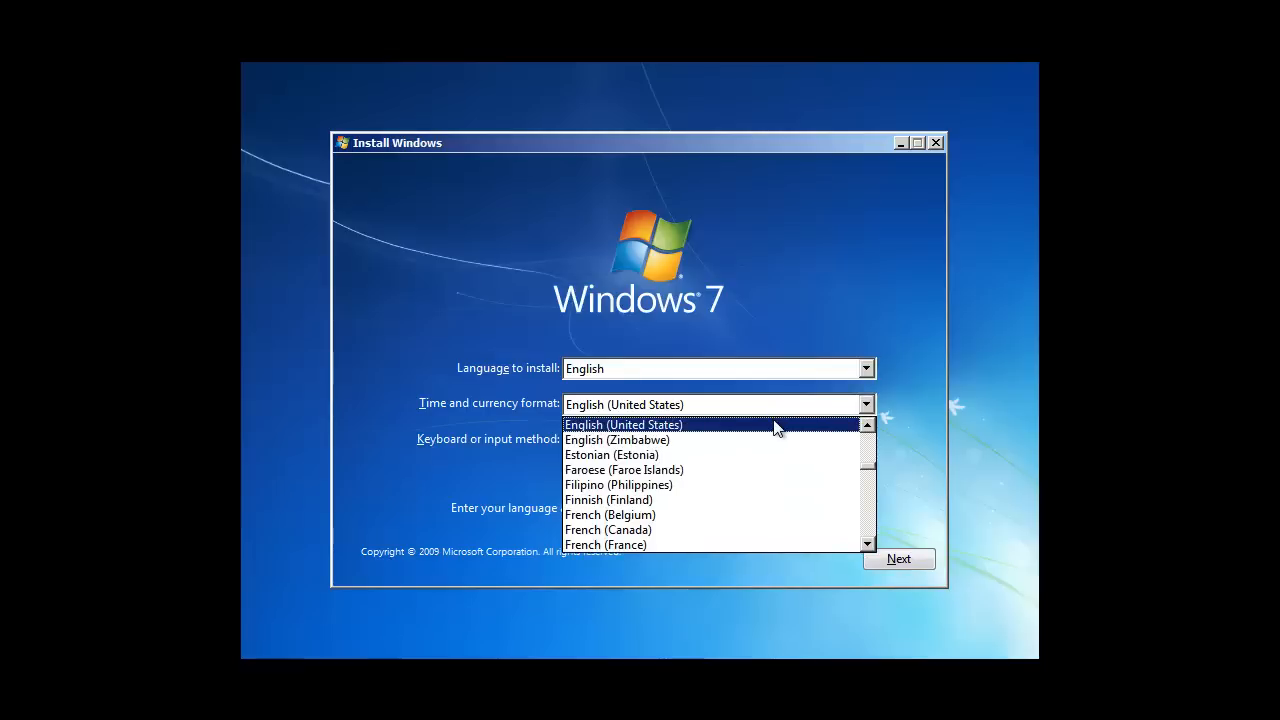
pyautogui.click(641, 368)
pyautogui.click(641, 368)
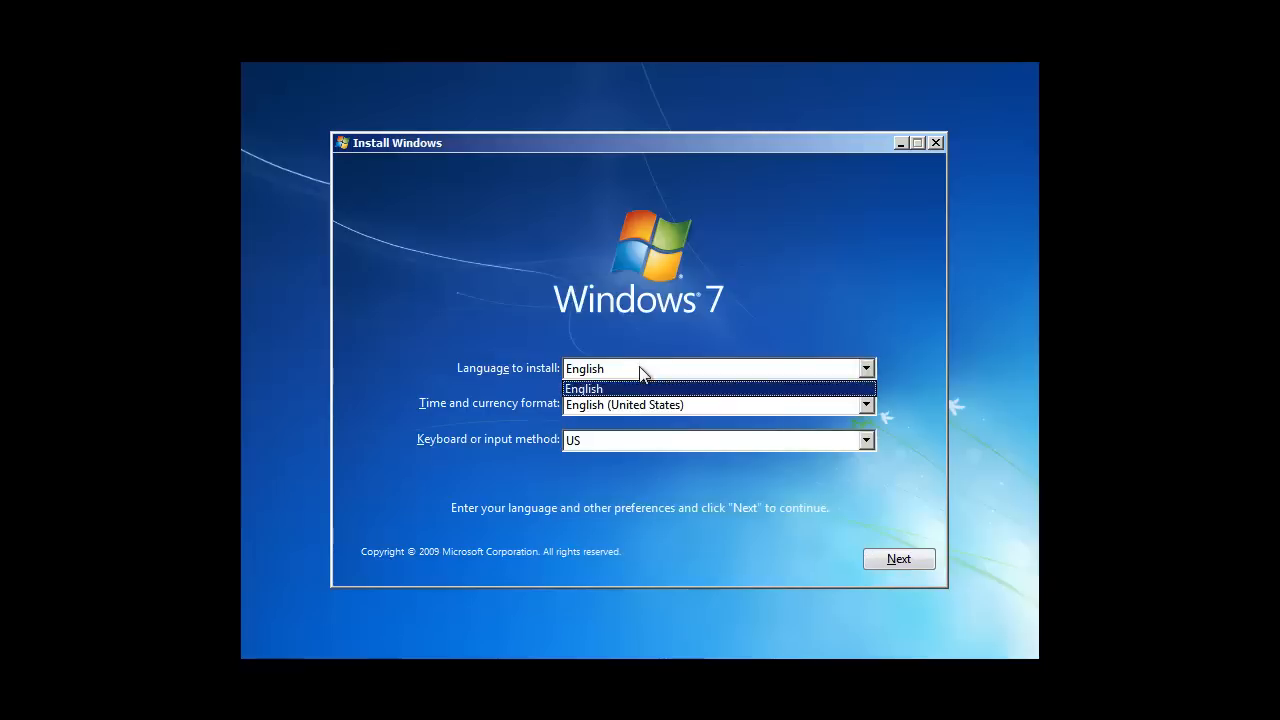
pyautogui.click(642, 389)
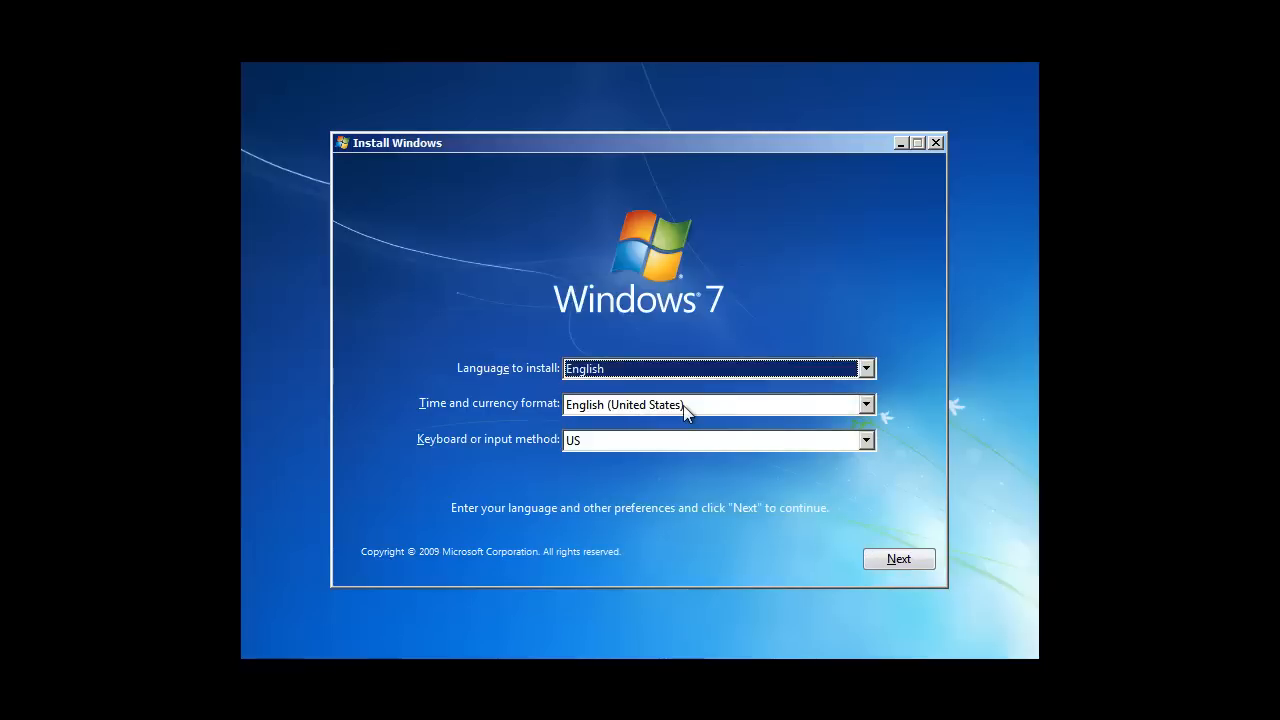
pyautogui.click(683, 405)
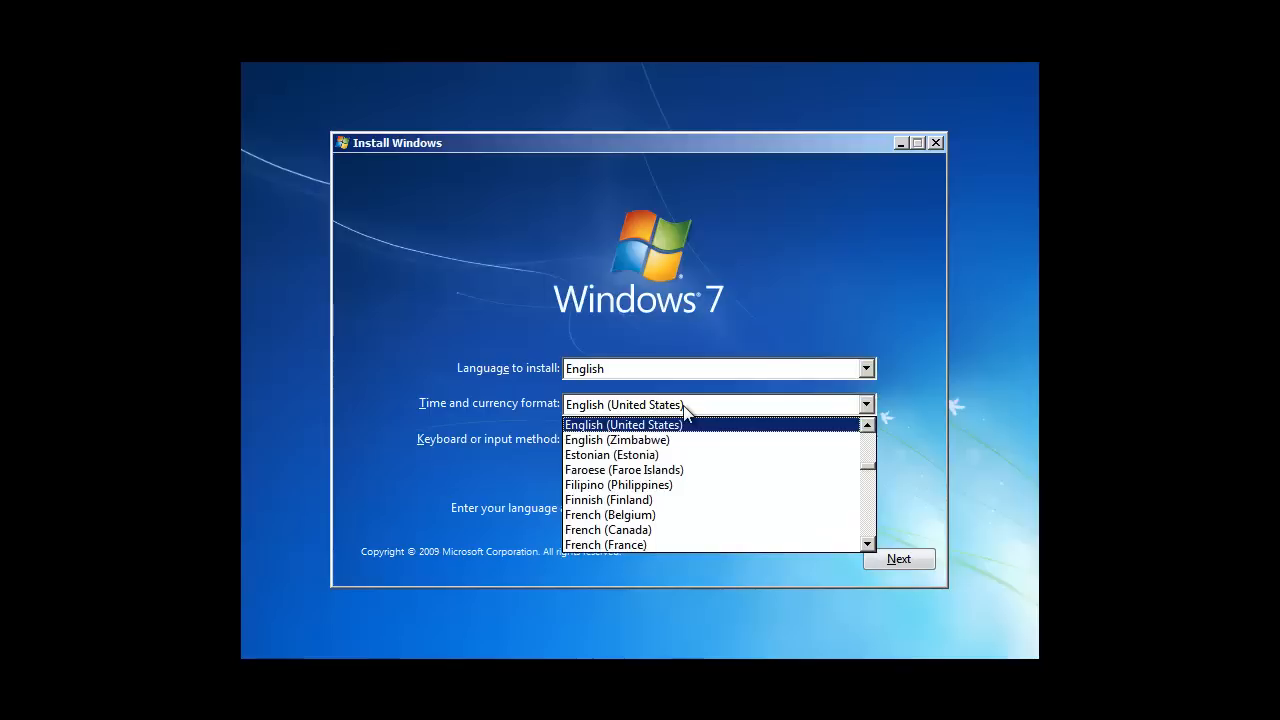
pyautogui.write('li')
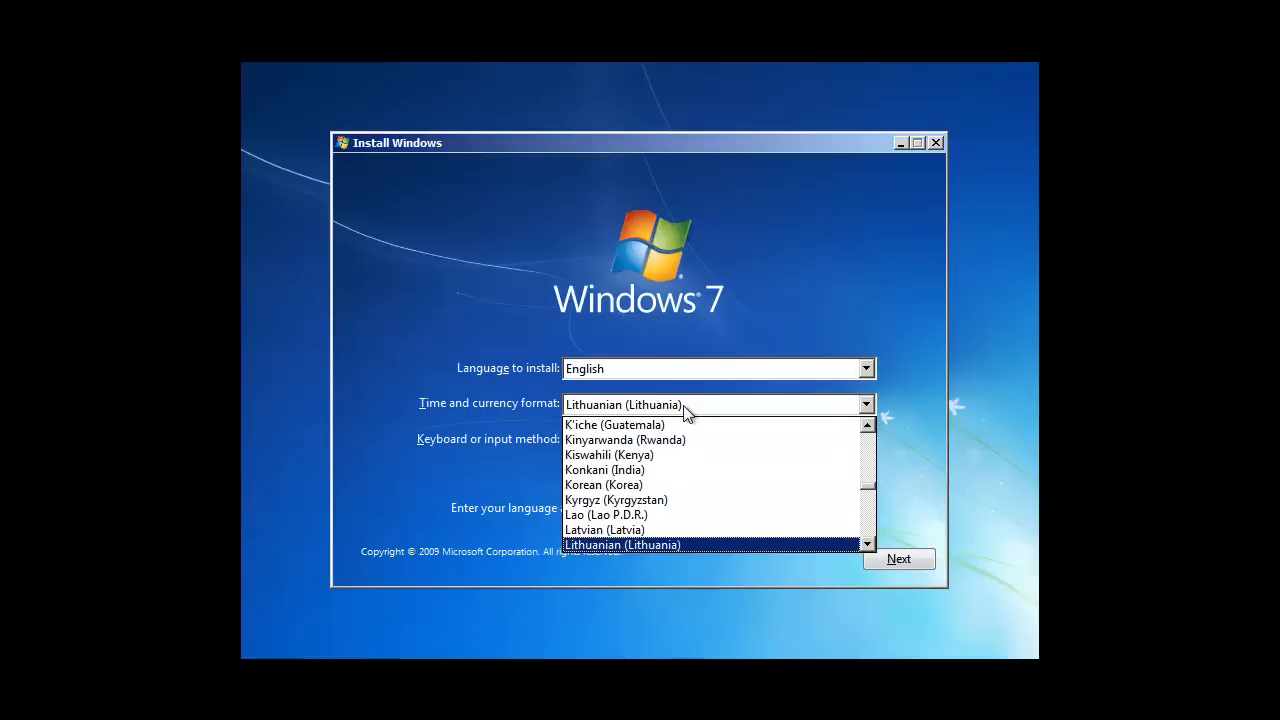
pyautogui.press('Return')
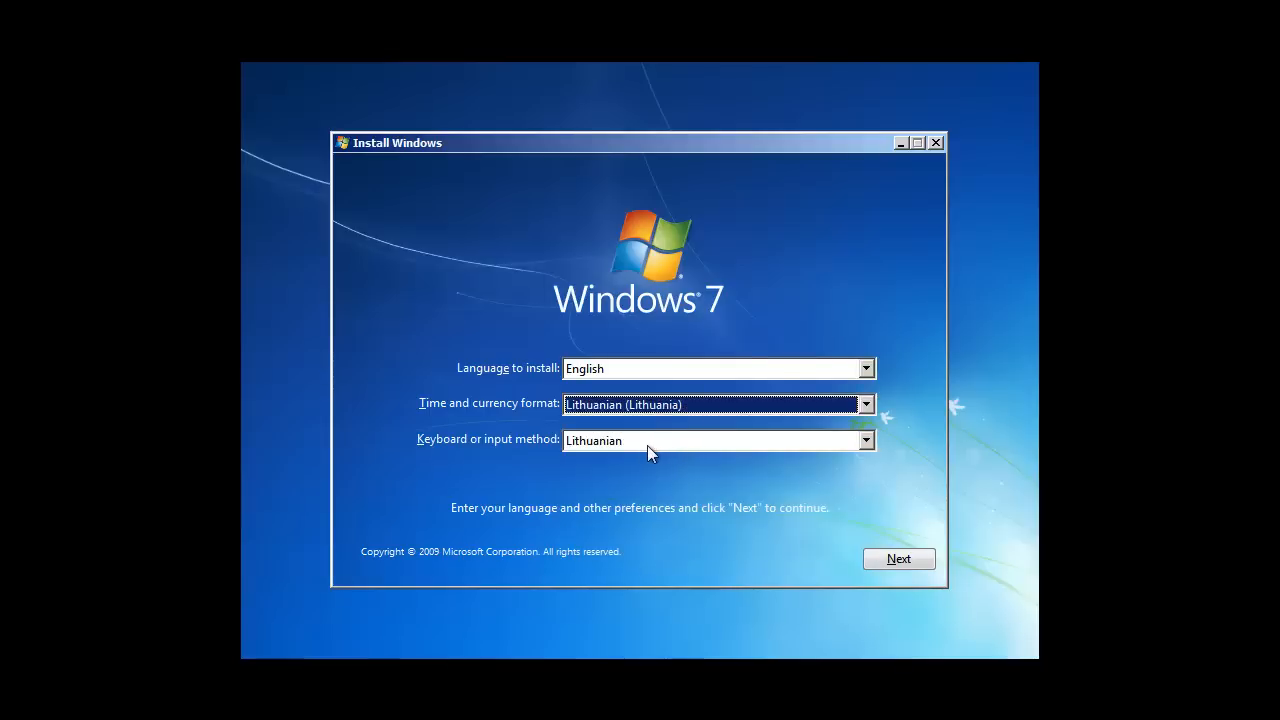
pyautogui.click(892, 563)
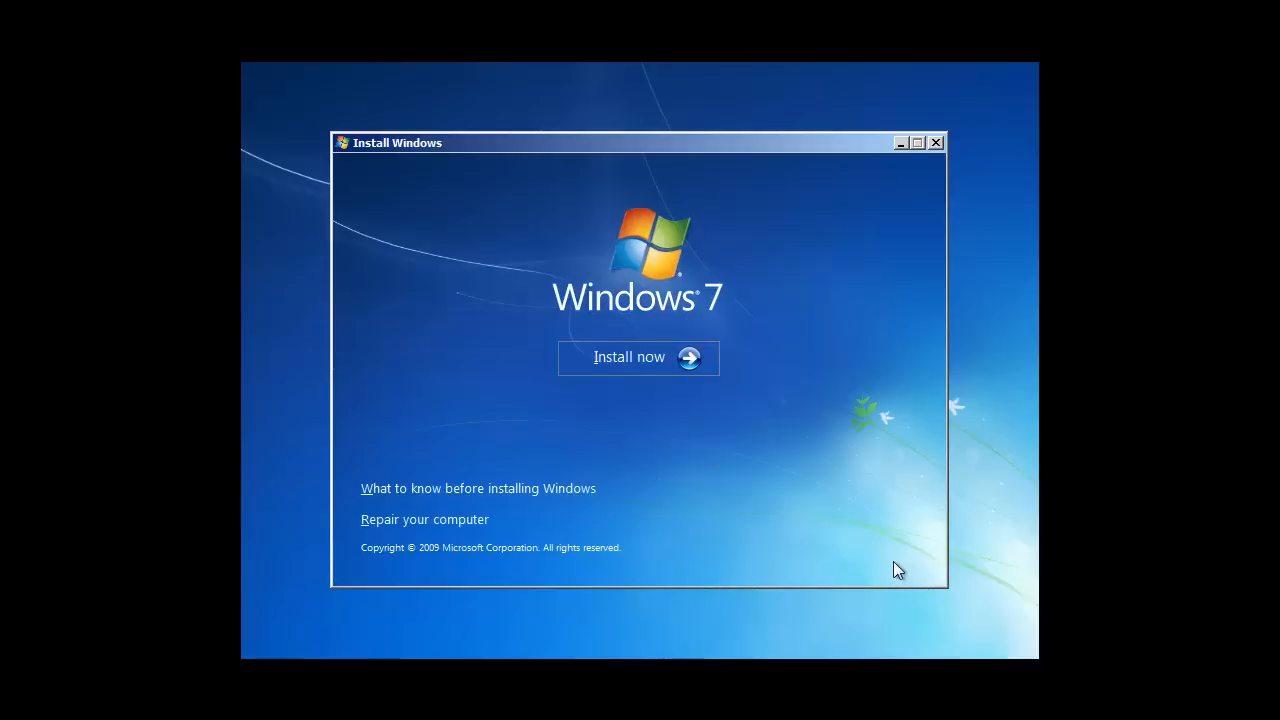
# - Start a Custom (advanced) Windows 7 installation, accepting the license terms
pyautogui.click(663, 358)
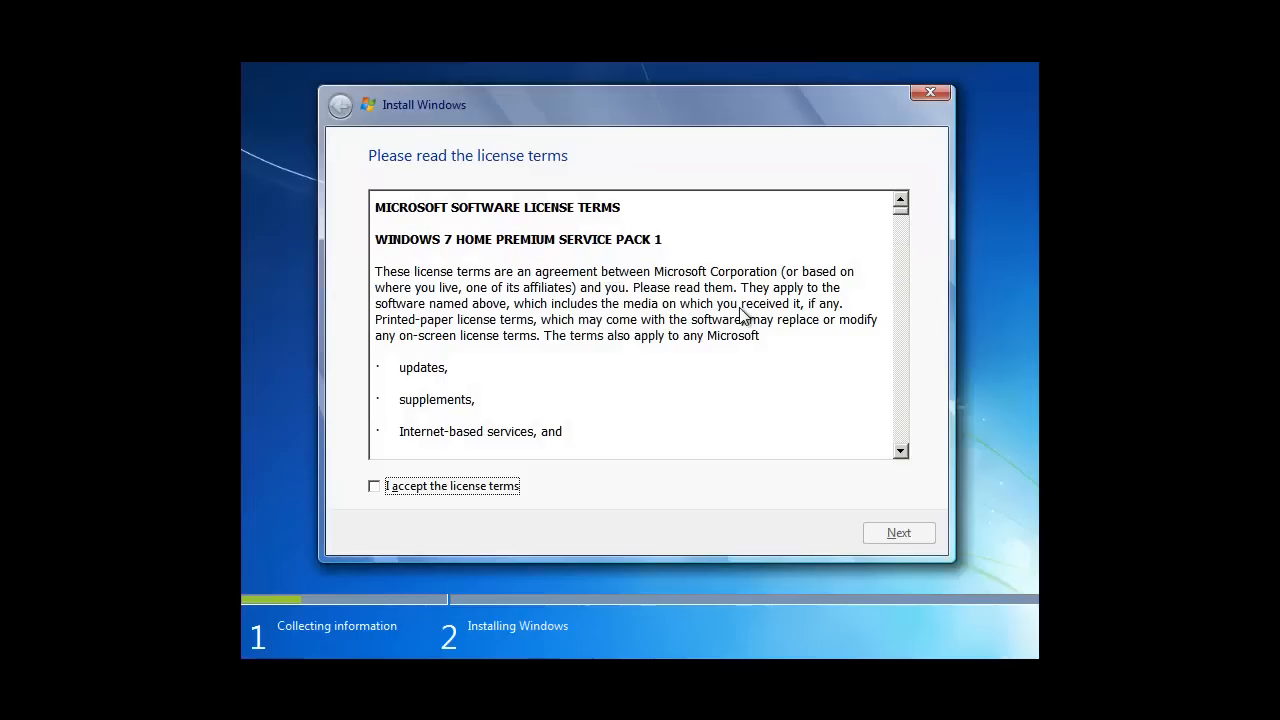
pyautogui.click(476, 494)
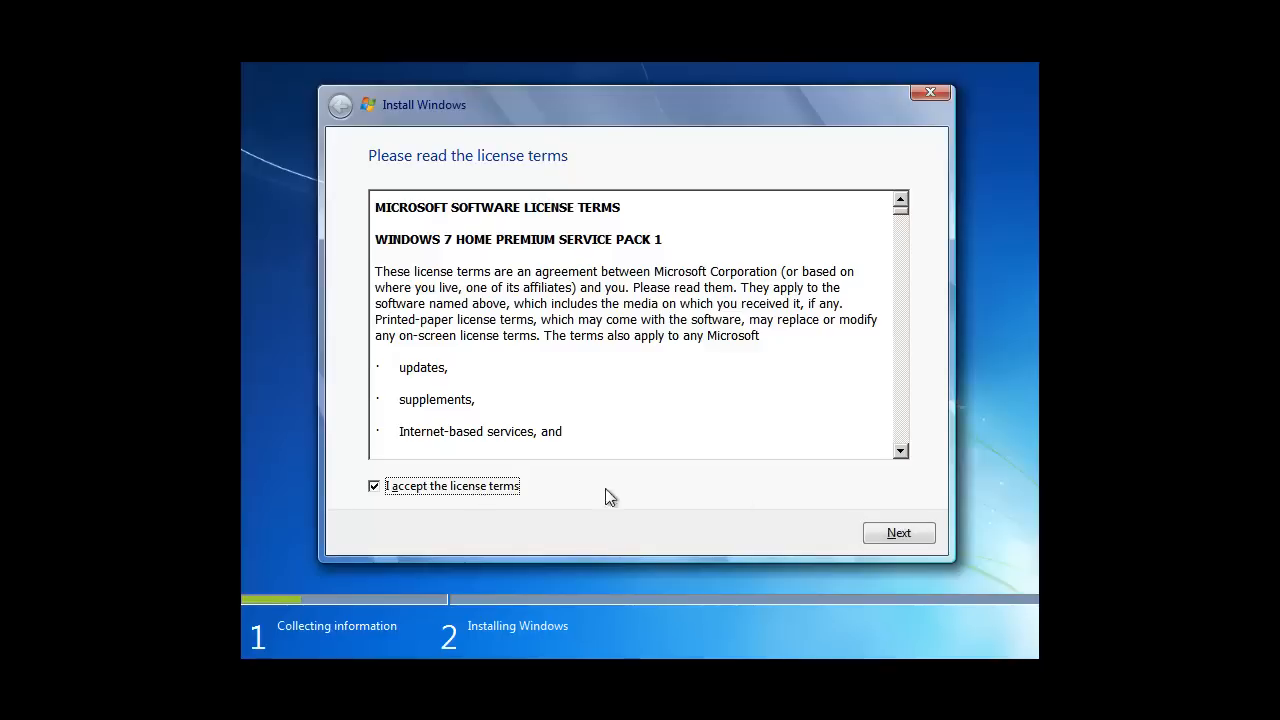
pyautogui.click(900, 534)
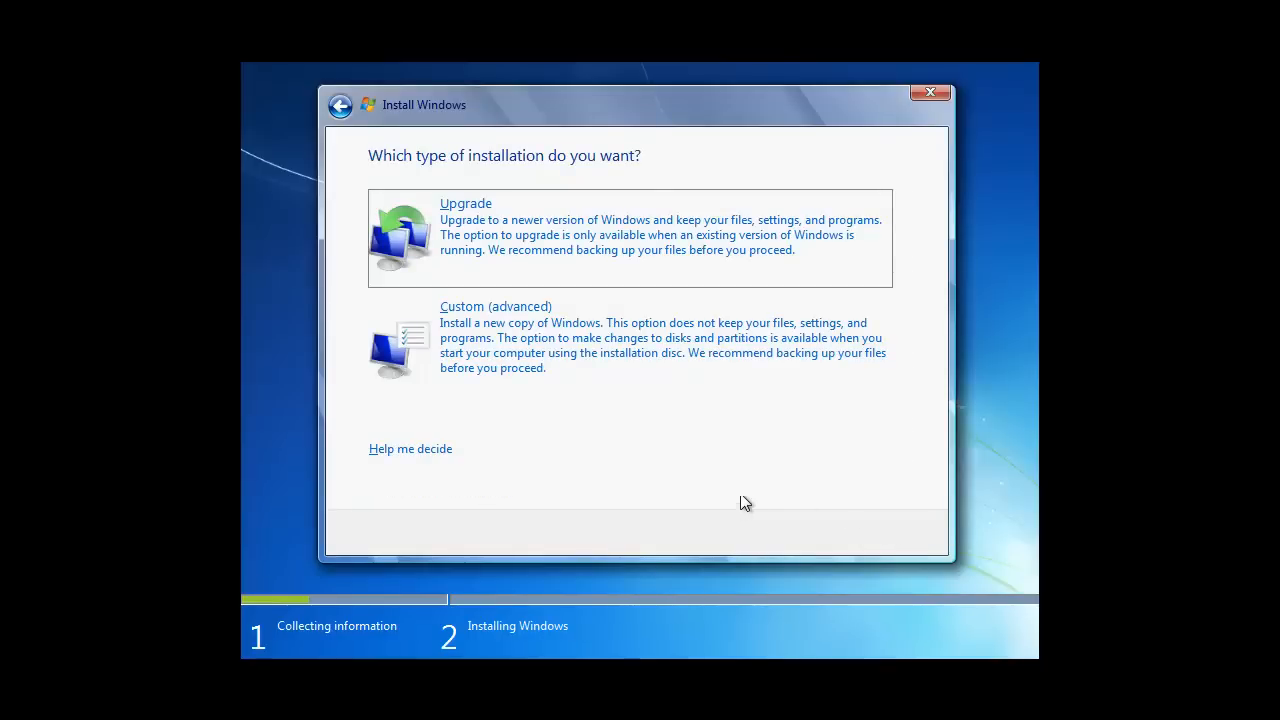
pyautogui.click(506, 331)
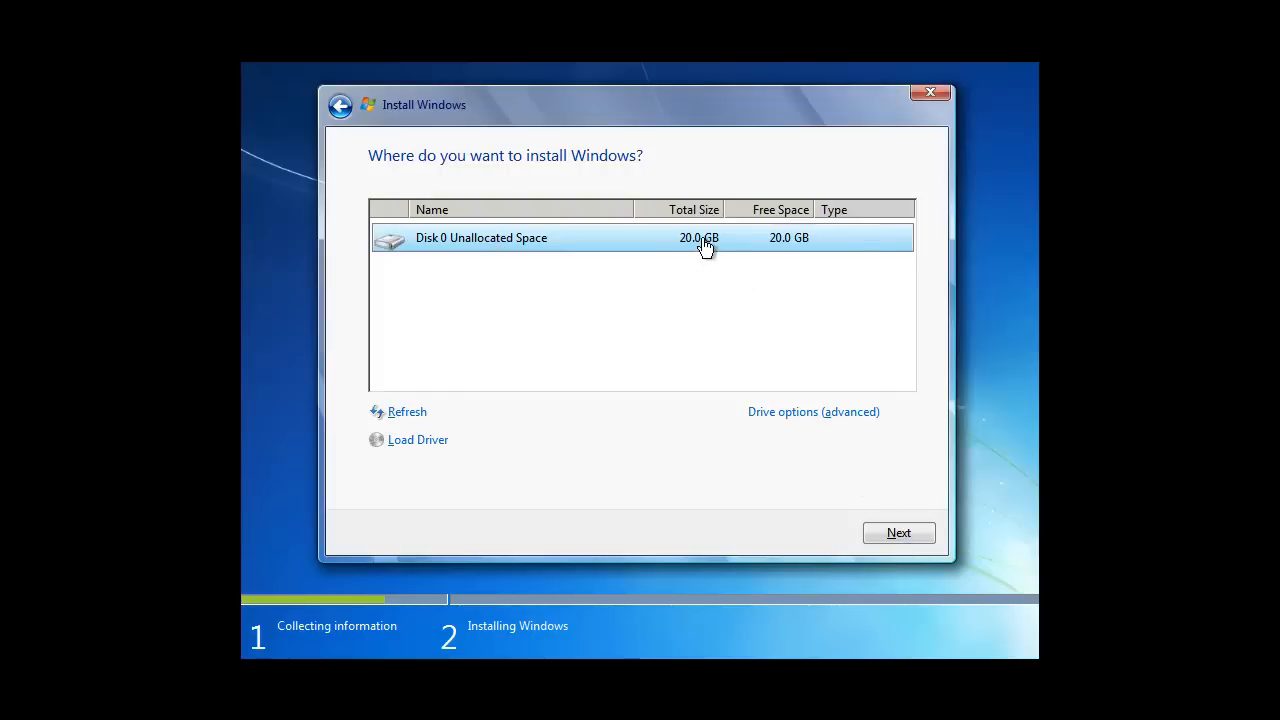
# - Create a new 15480 MB partition in the unallocated space of Disk 0, allowing additional partitions for system files
pyautogui.click(820, 424)
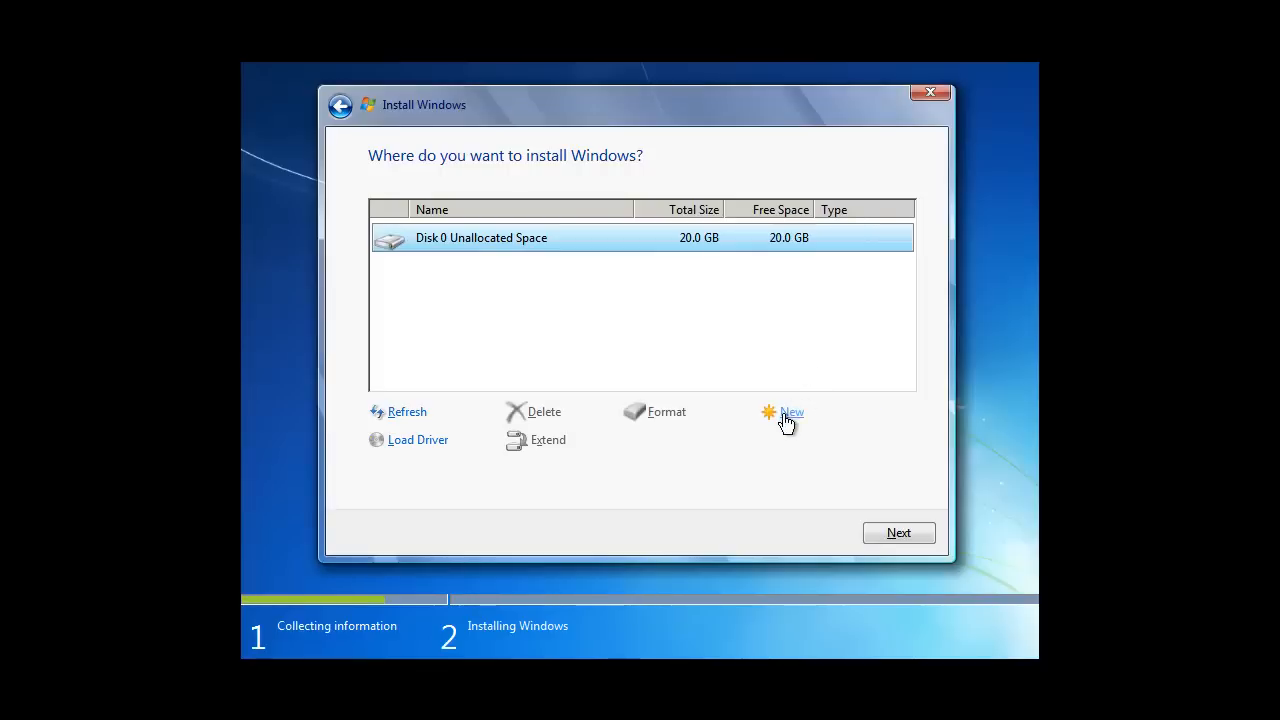
pyautogui.click(784, 420)
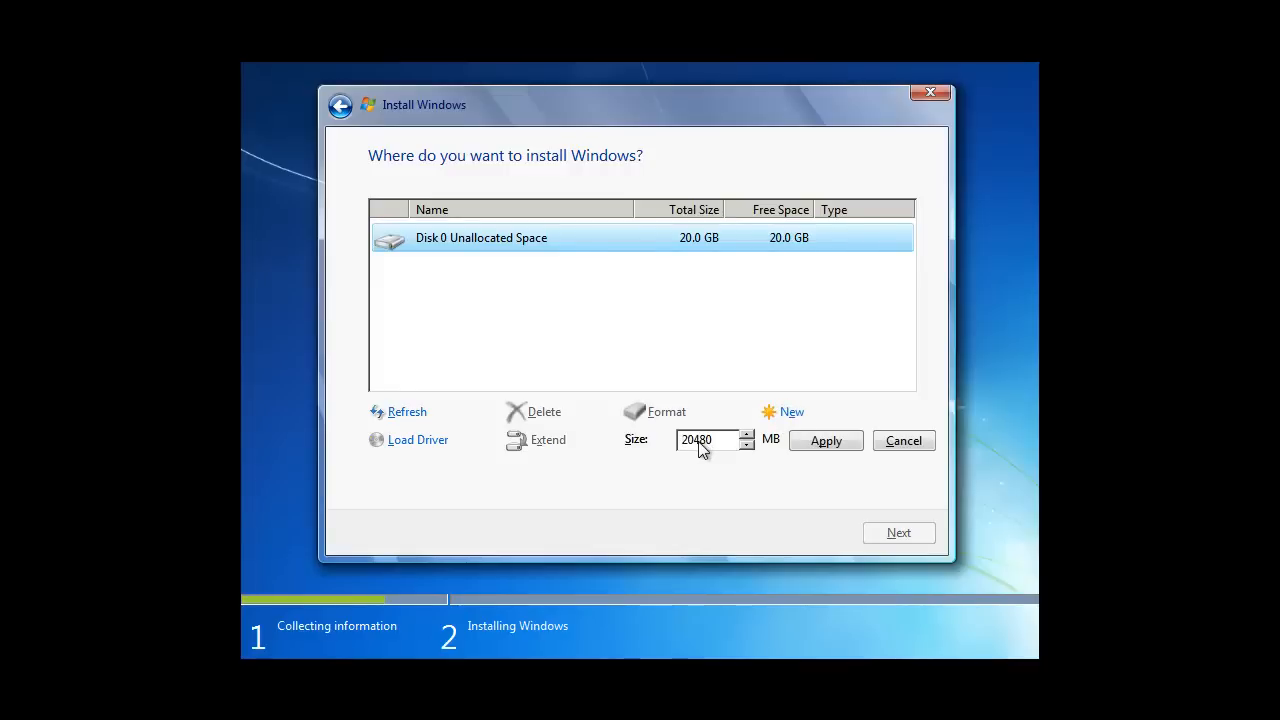
pyautogui.moveTo(695, 449); pyautogui.dragTo(675, 450)
pyautogui.write('15')
pyautogui.click(828, 443)
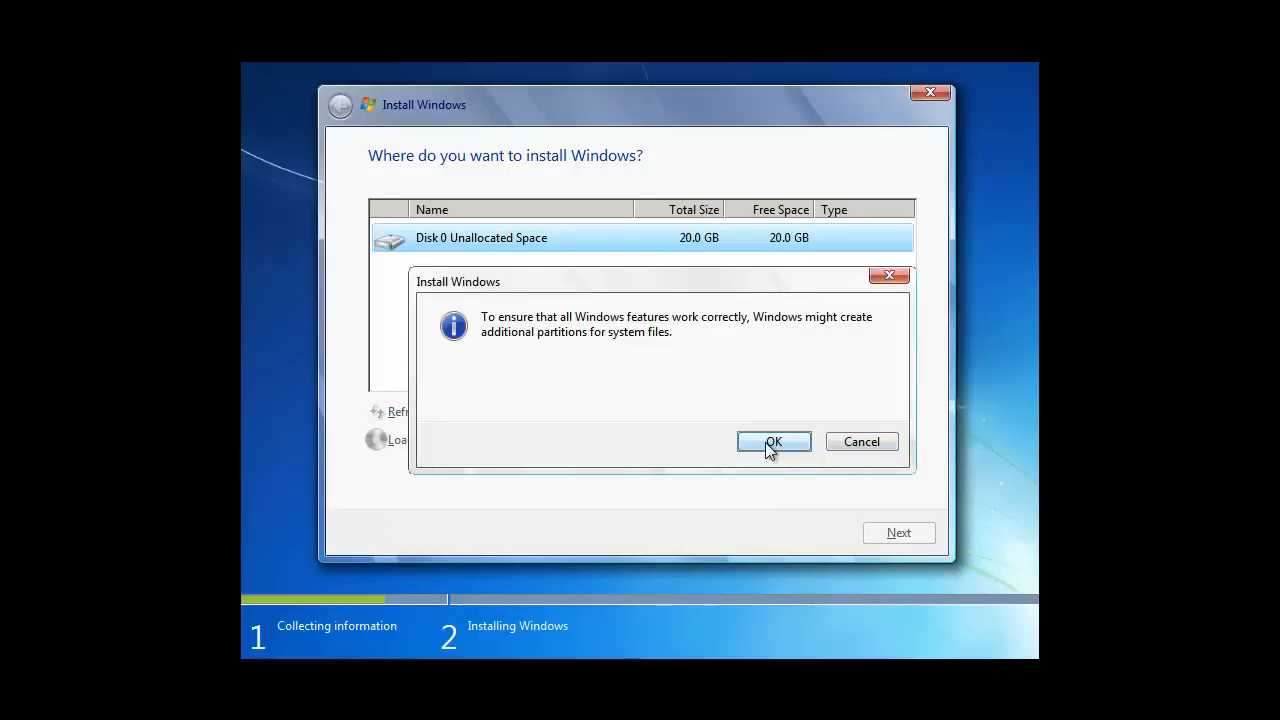
pyautogui.click(770, 444)
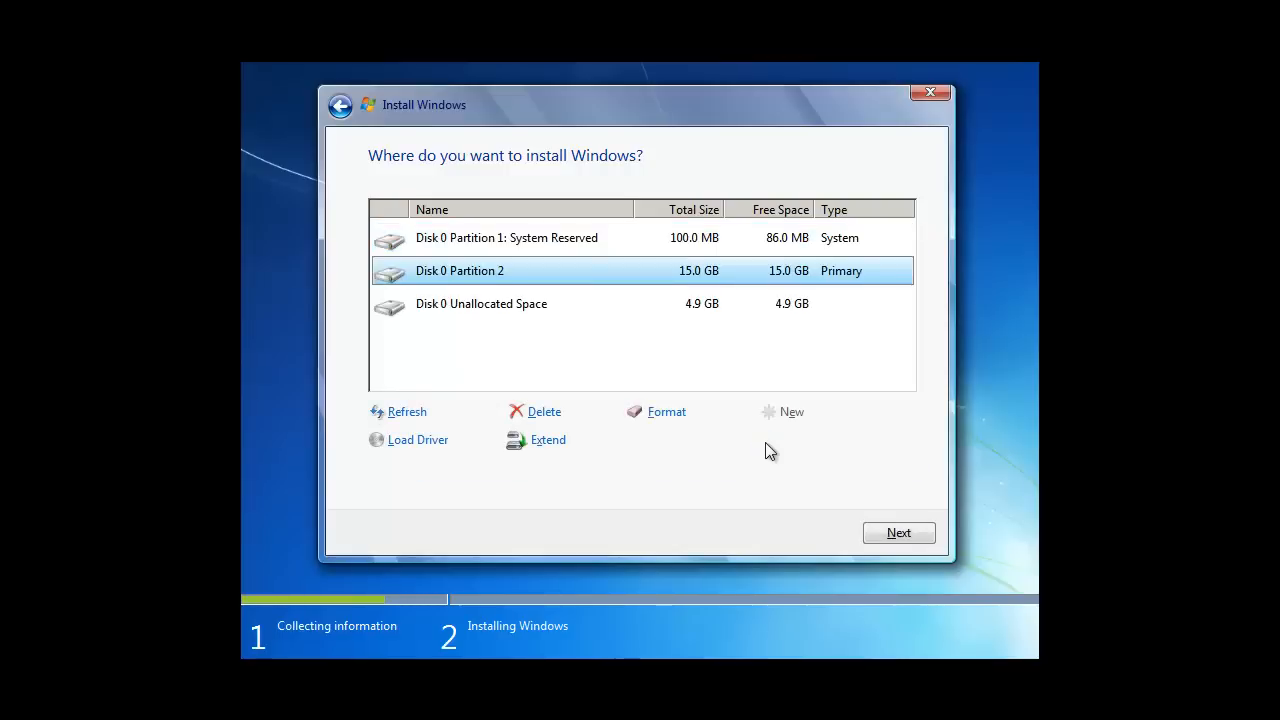
# - Create another partition from the remaining unallocated space on Disk 0, using the full 4999 MB
pyautogui.click(738, 242)
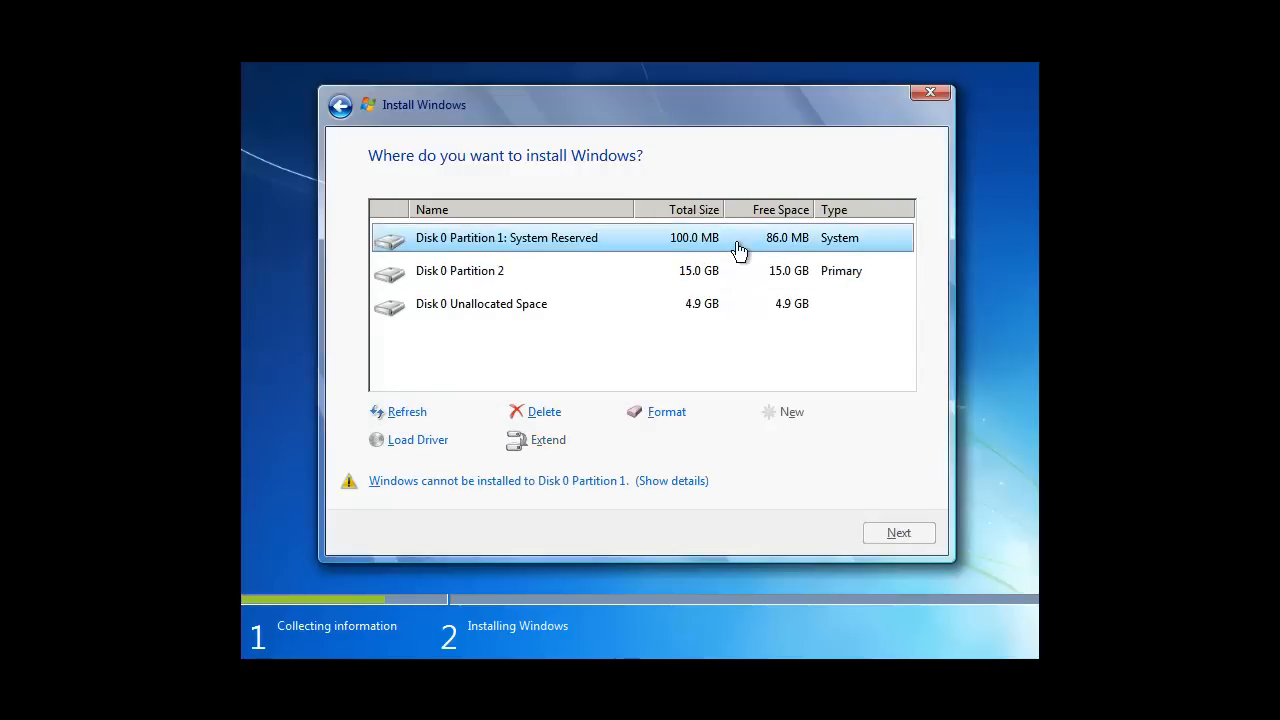
pyautogui.click(603, 280)
pyautogui.click(566, 312)
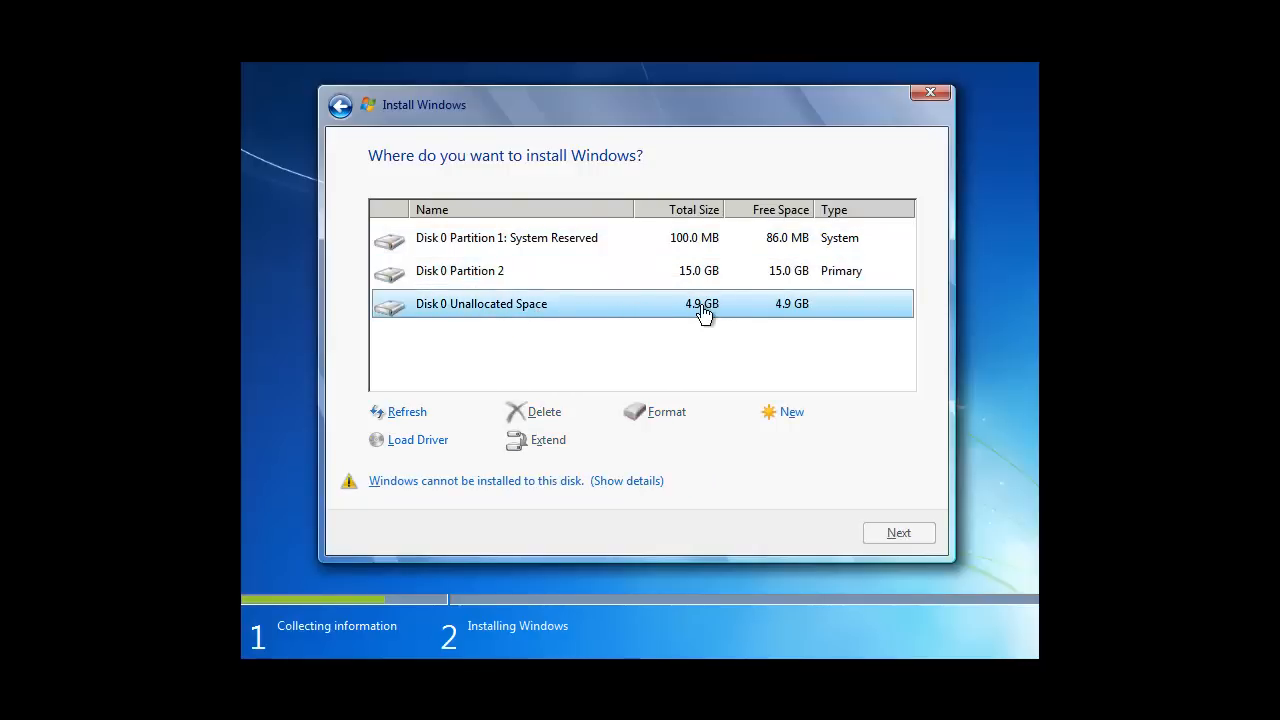
pyautogui.click(800, 418)
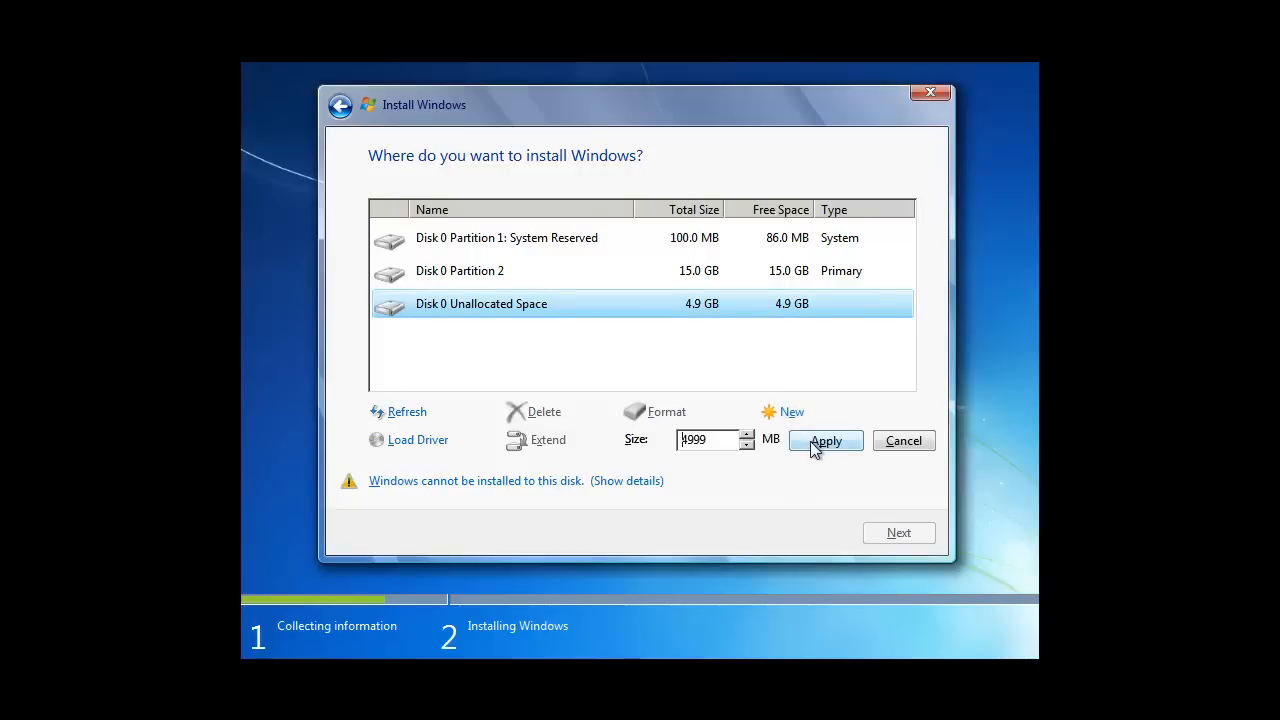
pyautogui.click(816, 444)
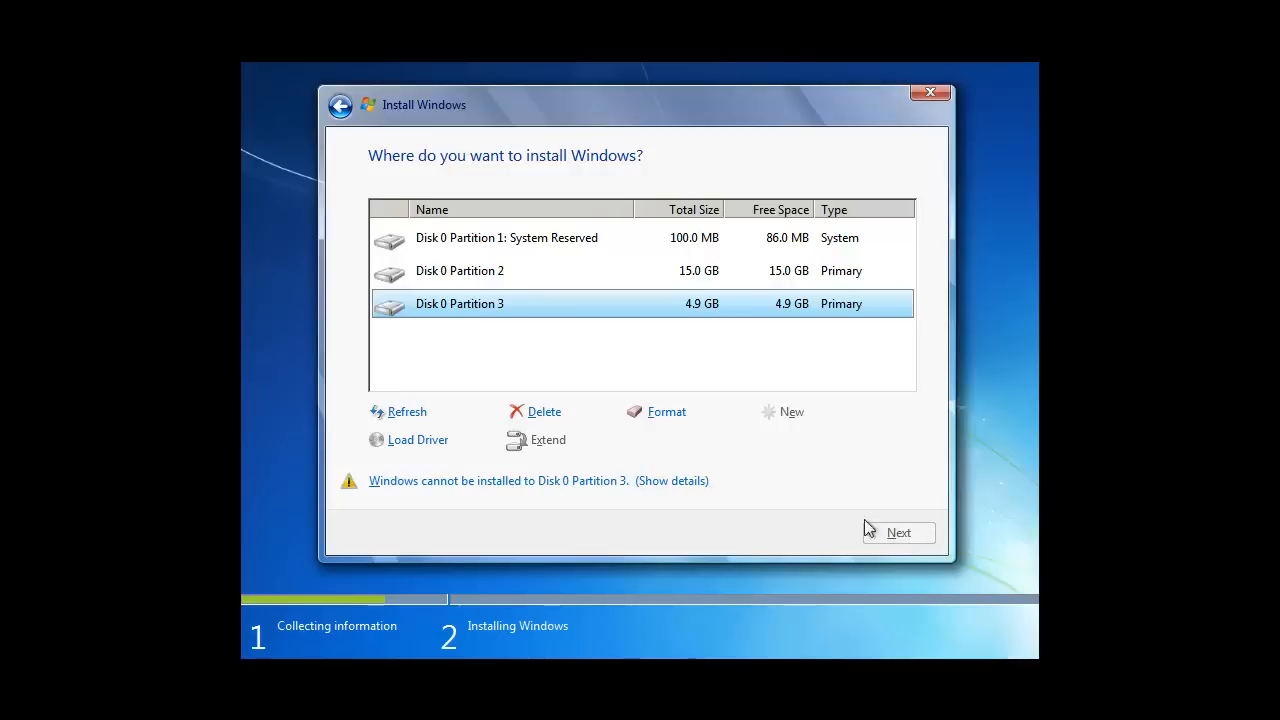
# - Check the details of why Windows cannot be installed to Disk 0 Partition 3
pyautogui.click(641, 481)
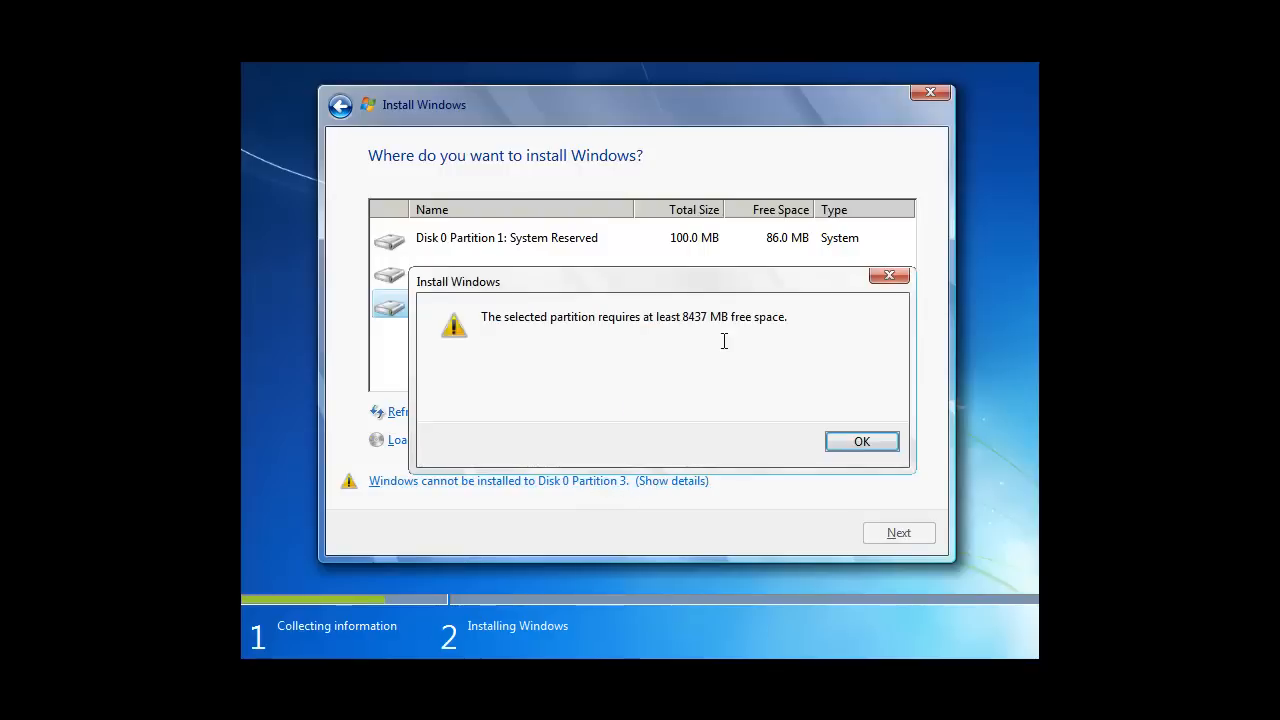
pyautogui.moveTo(731, 312); pyautogui.dragTo(685, 320)
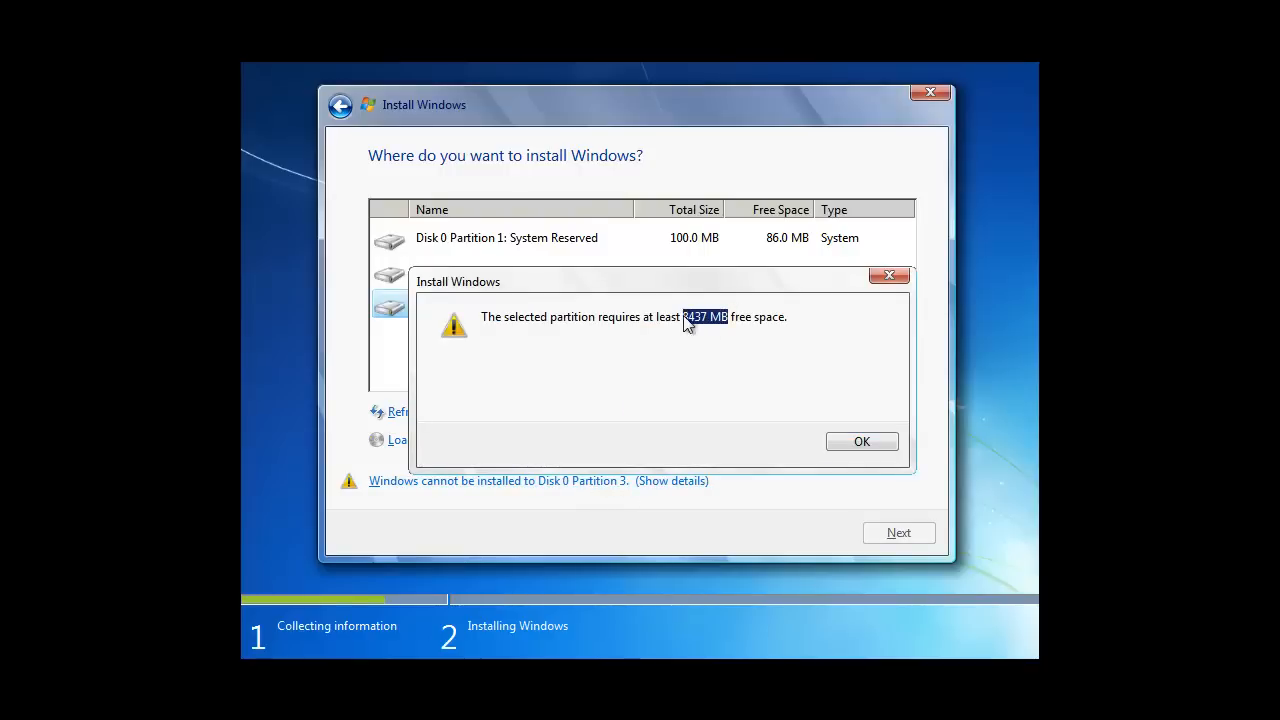
pyautogui.click(860, 443)
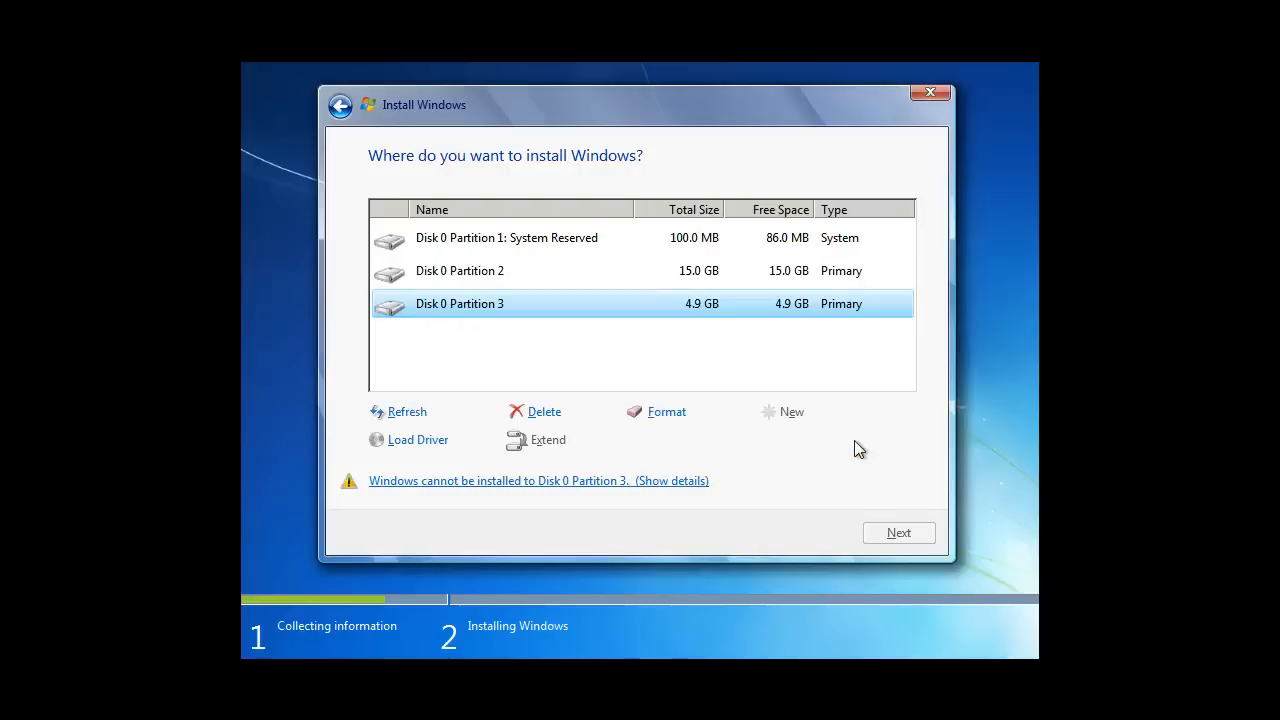
# - Choose Disk 0 Partition 2 as the installation target and start installing Windows
pyautogui.click(487, 279)
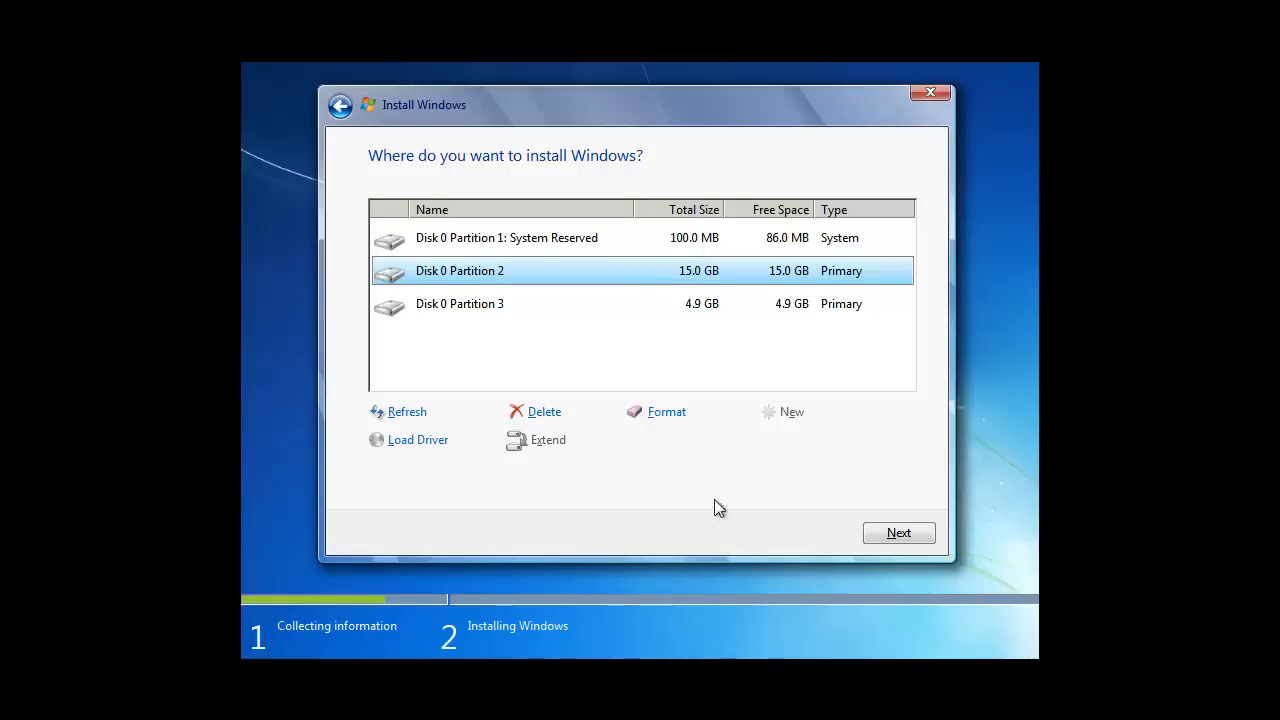
pyautogui.click(893, 540)
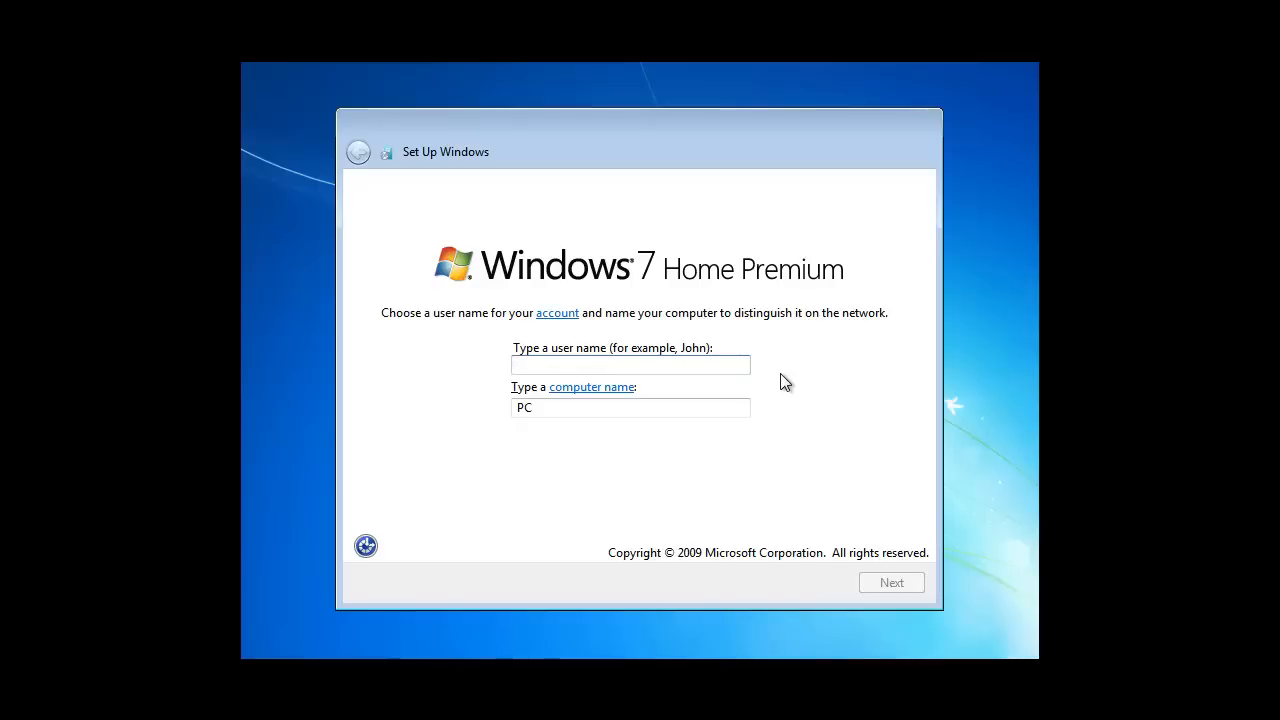
# - Enter the account's user name with the suggested computer name, and leave the account password blank
pyautogui.write('Klauskit')
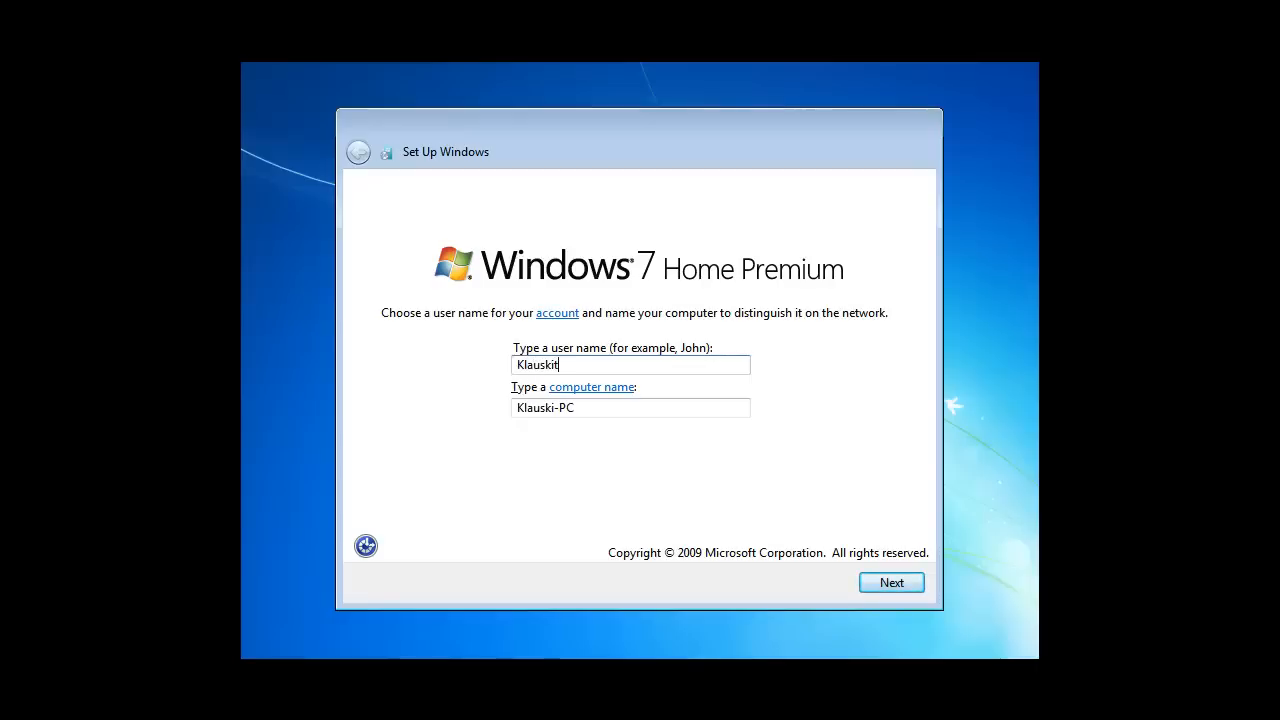
pyautogui.write('LT')
pyautogui.click(887, 583)
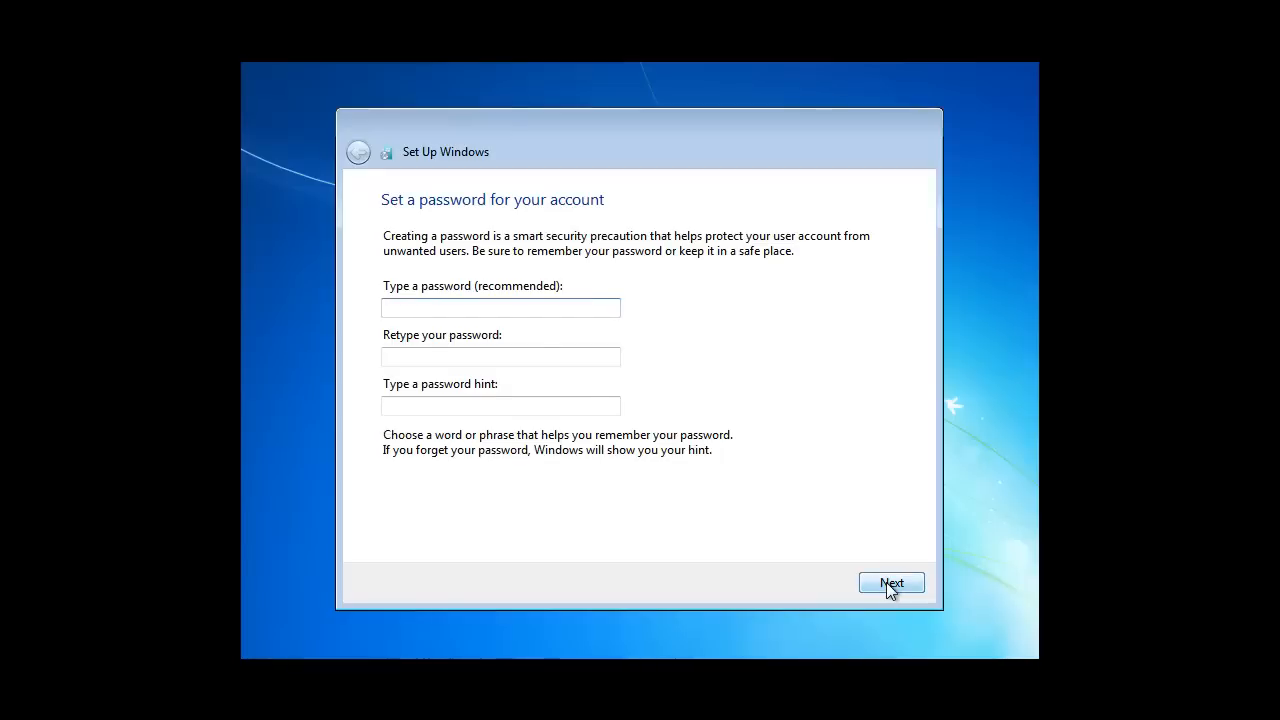
pyautogui.click(887, 582)
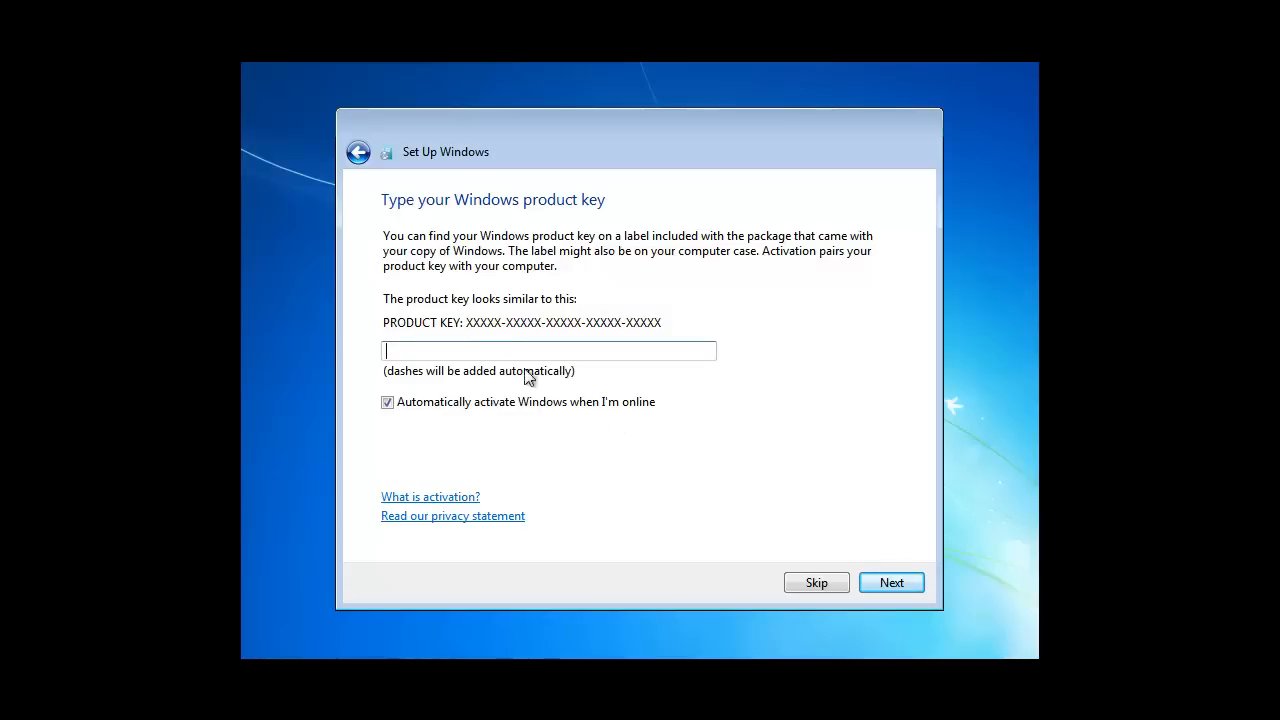
# - Complete the remaining setup pages by skipping the product key, using recommended settings and keeping the UTC+02:00 Helsinki–Vilnius time zone, date and time
pyautogui.click(808, 584)
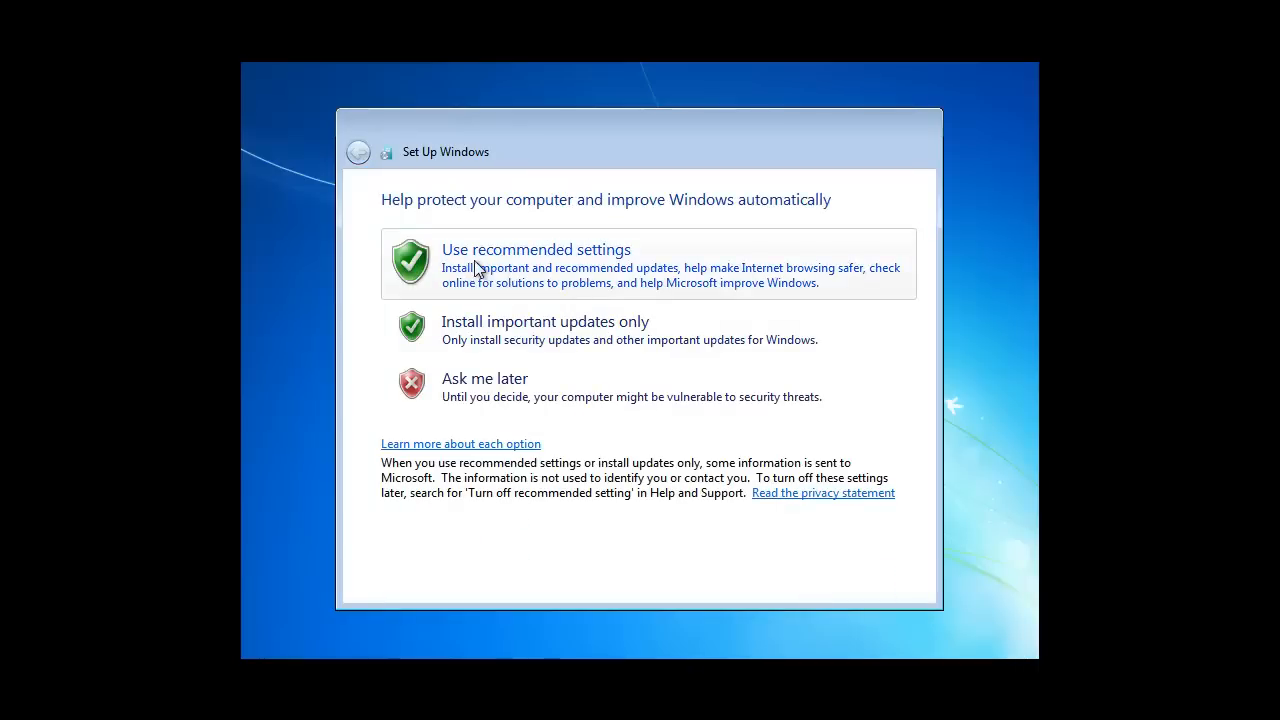
pyautogui.click(560, 266)
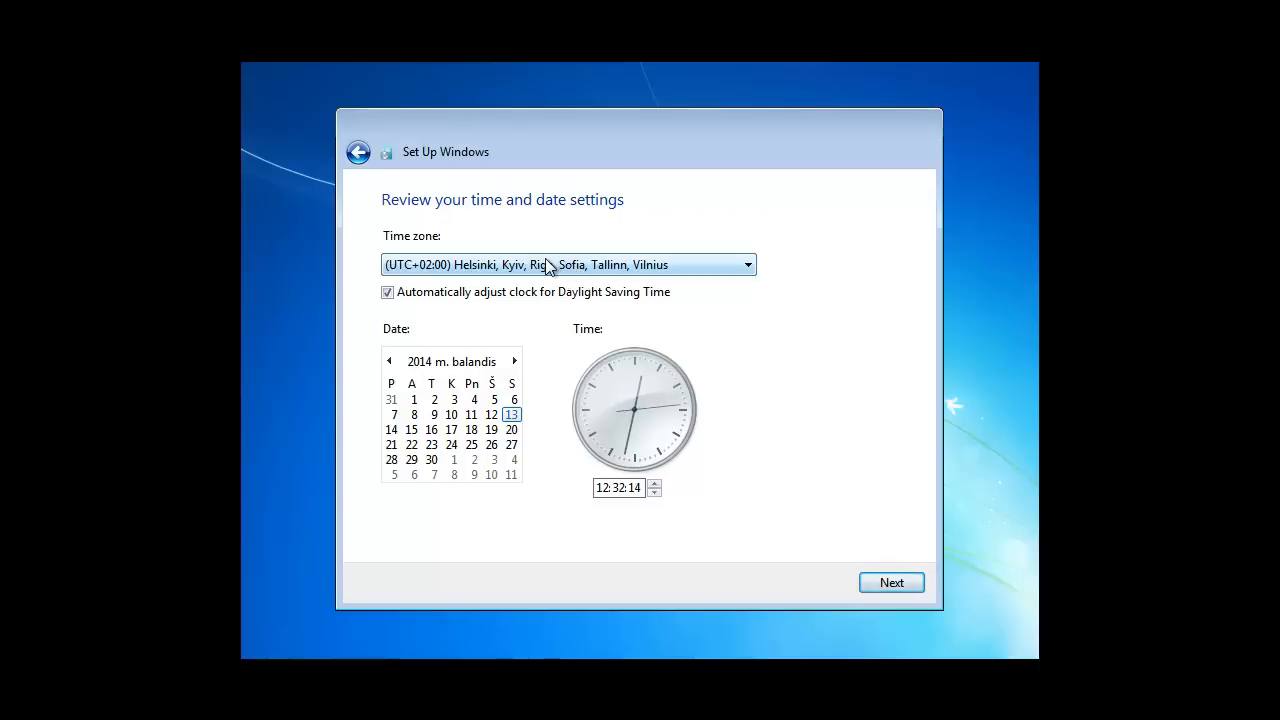
pyautogui.click(889, 582)
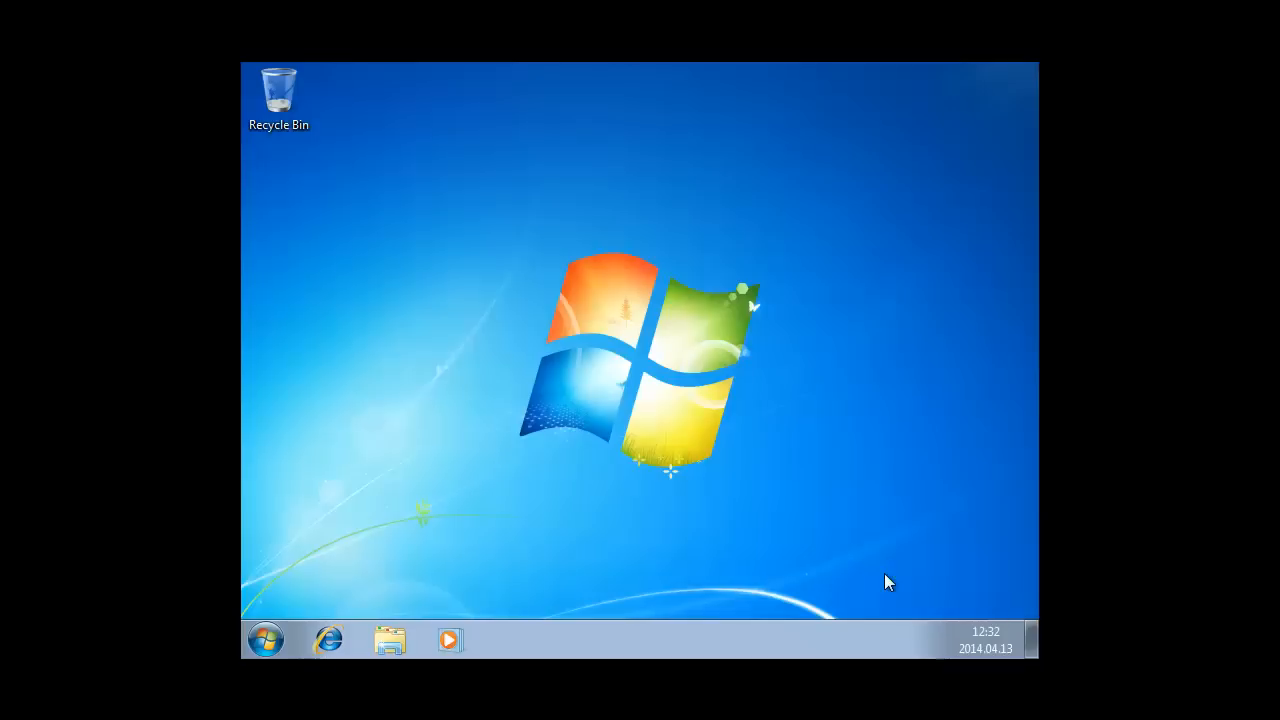
pyautogui.click(266, 640)
pyautogui.click(796, 127)
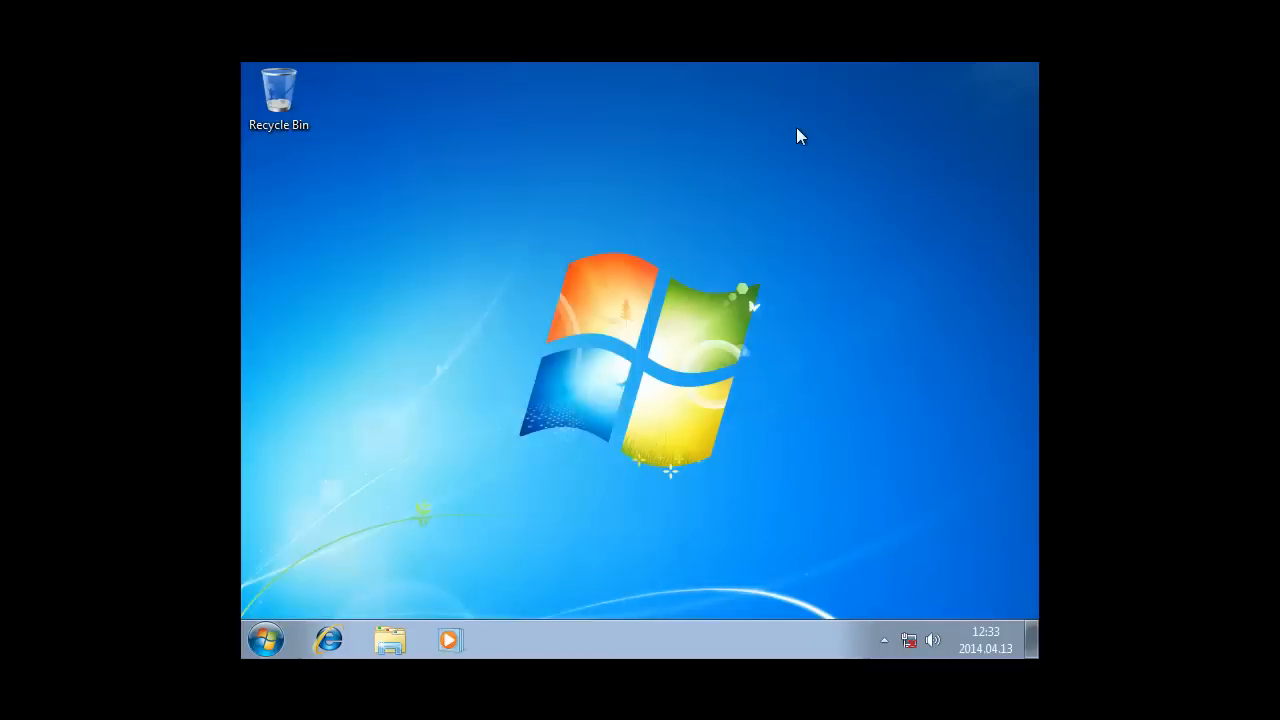